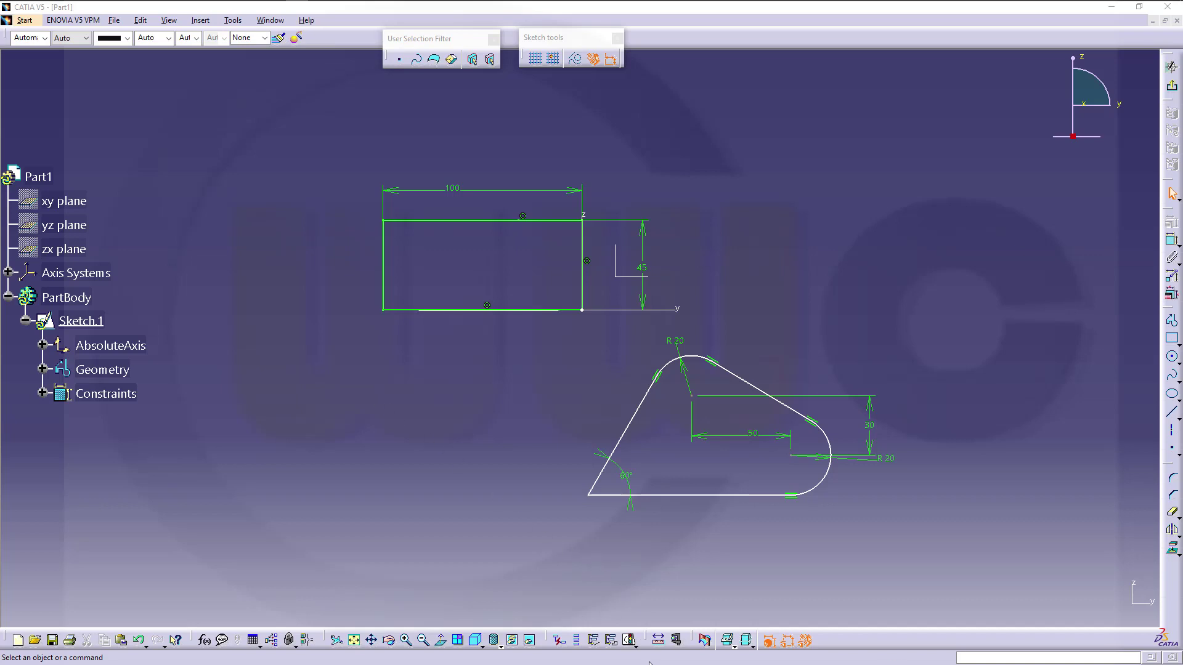
Step: Expand the Sketch Solving Status flyout in the bottom Tools toolbar
left_click(635, 644)
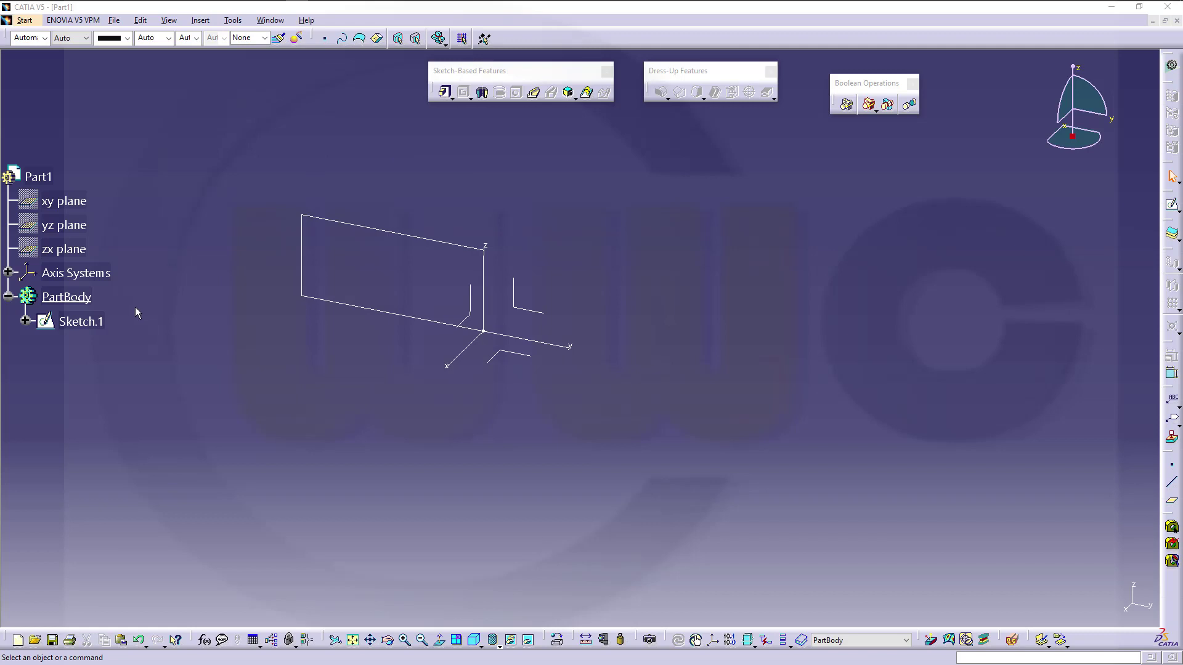
Step: Try padding Sketch.1, decline the open-profile error, cancel the pad, and reopen Sketch.1
left_click(86, 321)
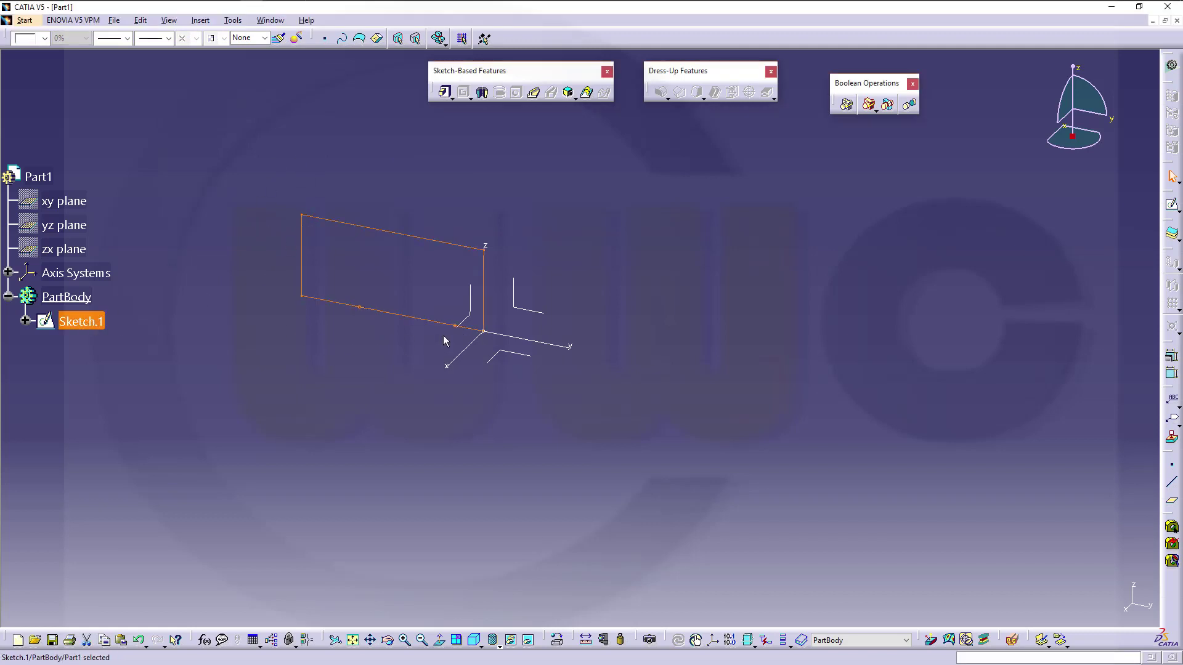
left_click(444, 92)
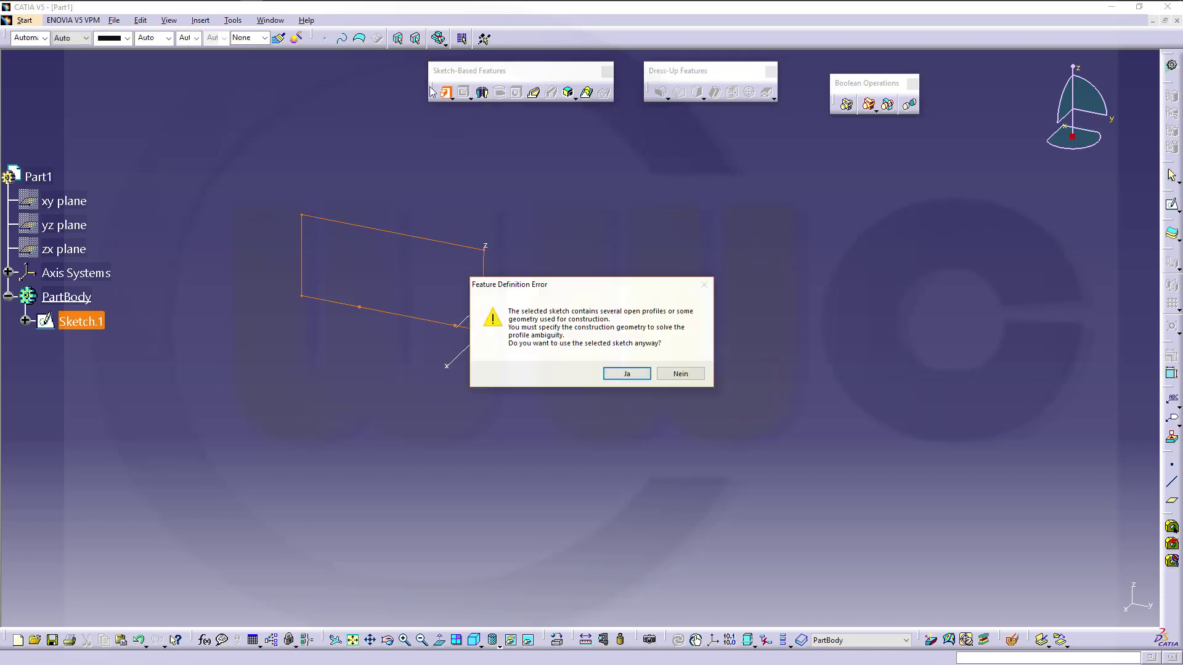
left_click(665, 377)
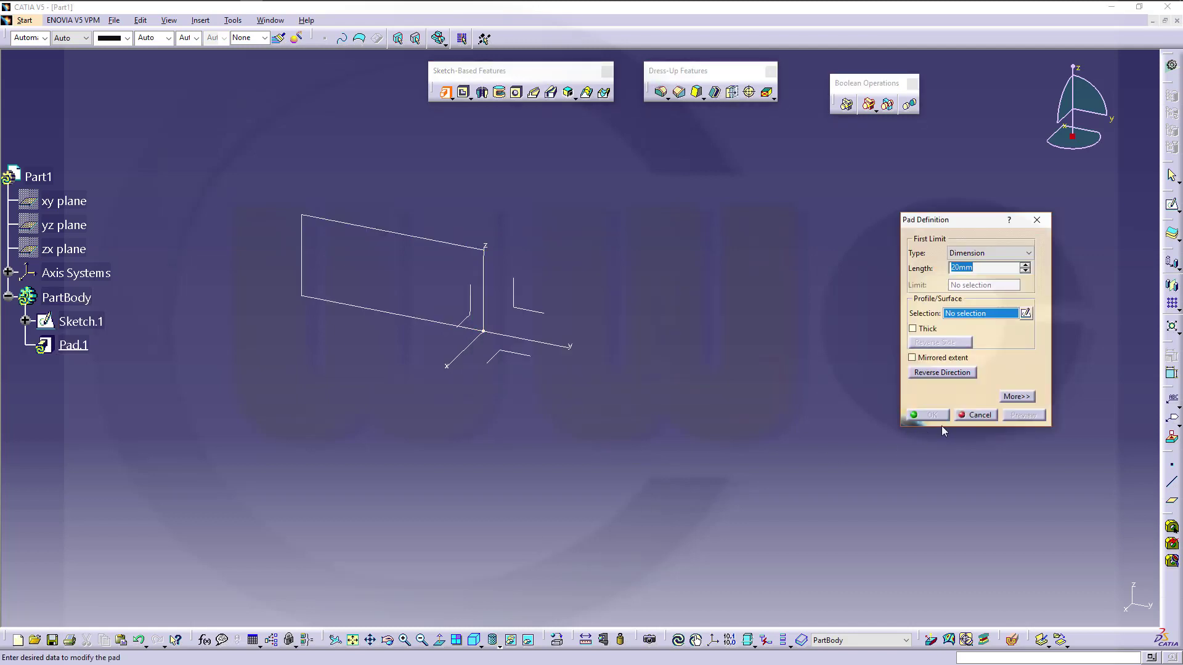
left_click(979, 415)
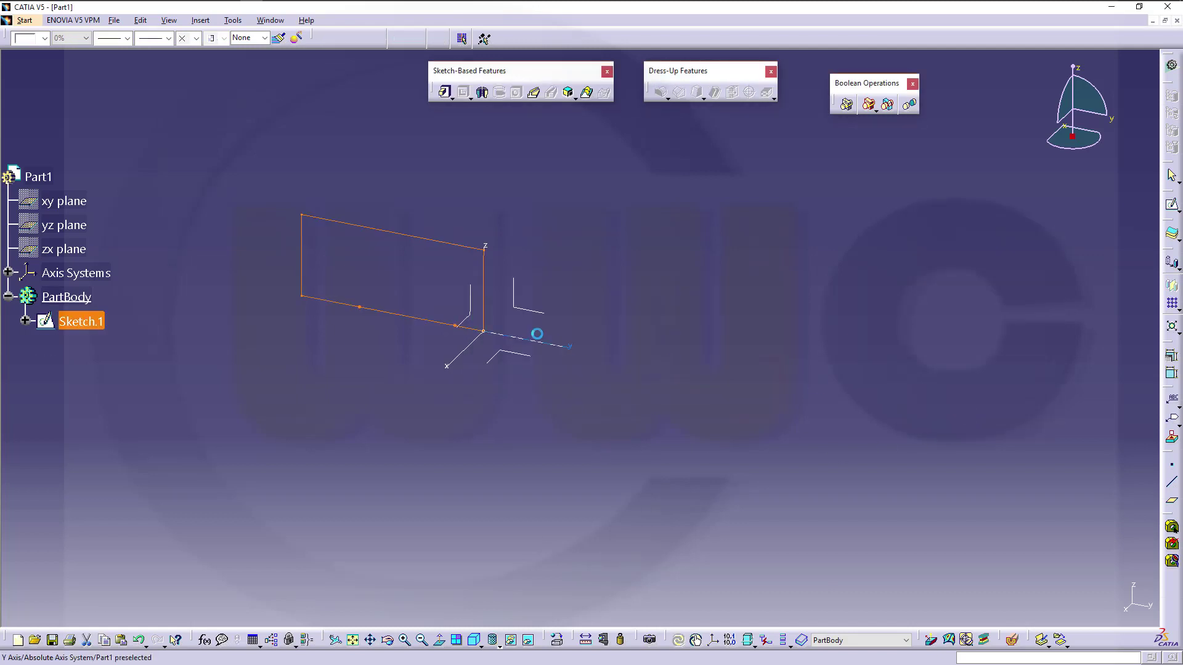
double_click(82, 321)
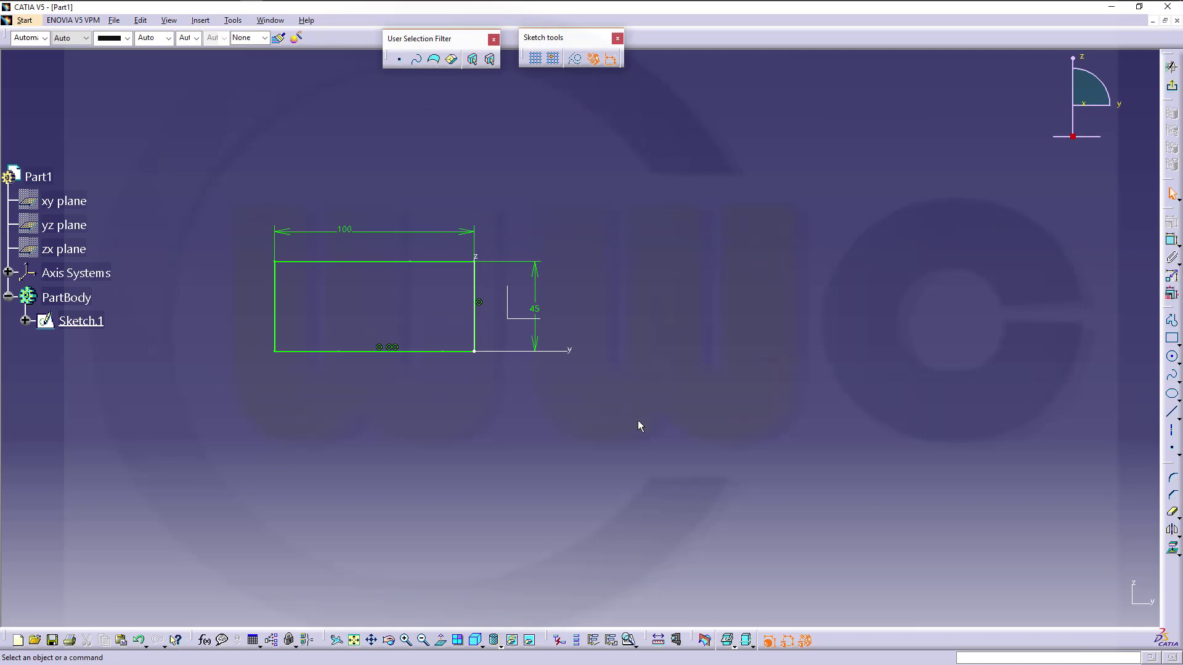
Step: Run Sketch Solving Status on the 100 by 45 rectangle, showing Under-Constrained
left_click(635, 644)
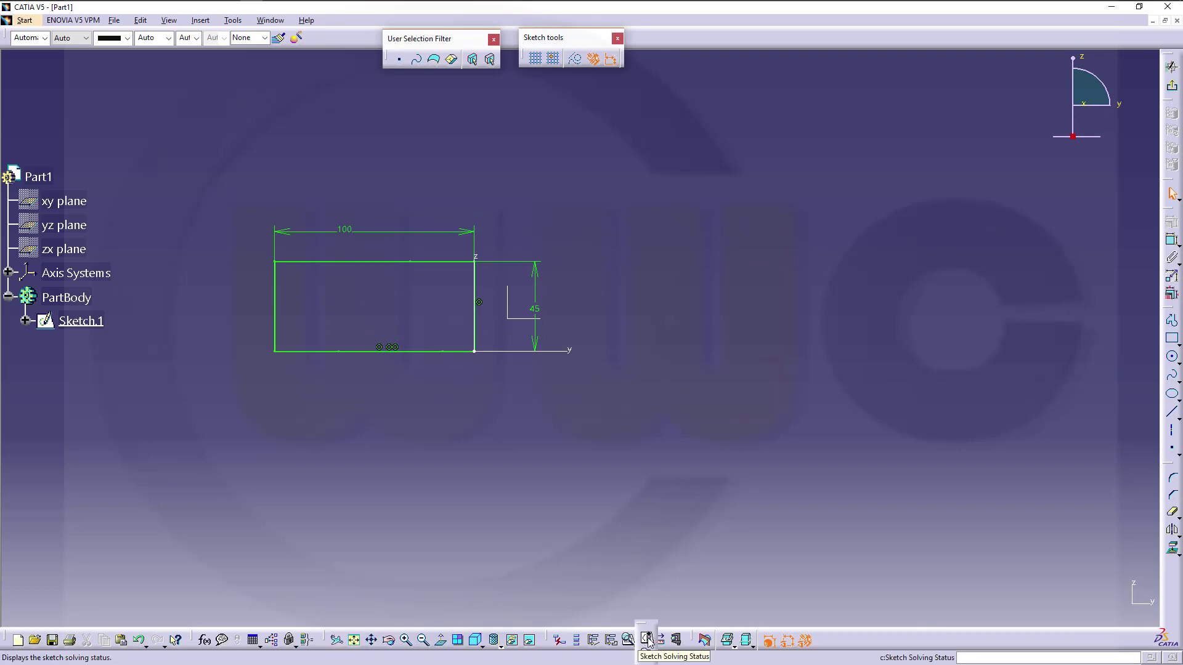
left_click(647, 642)
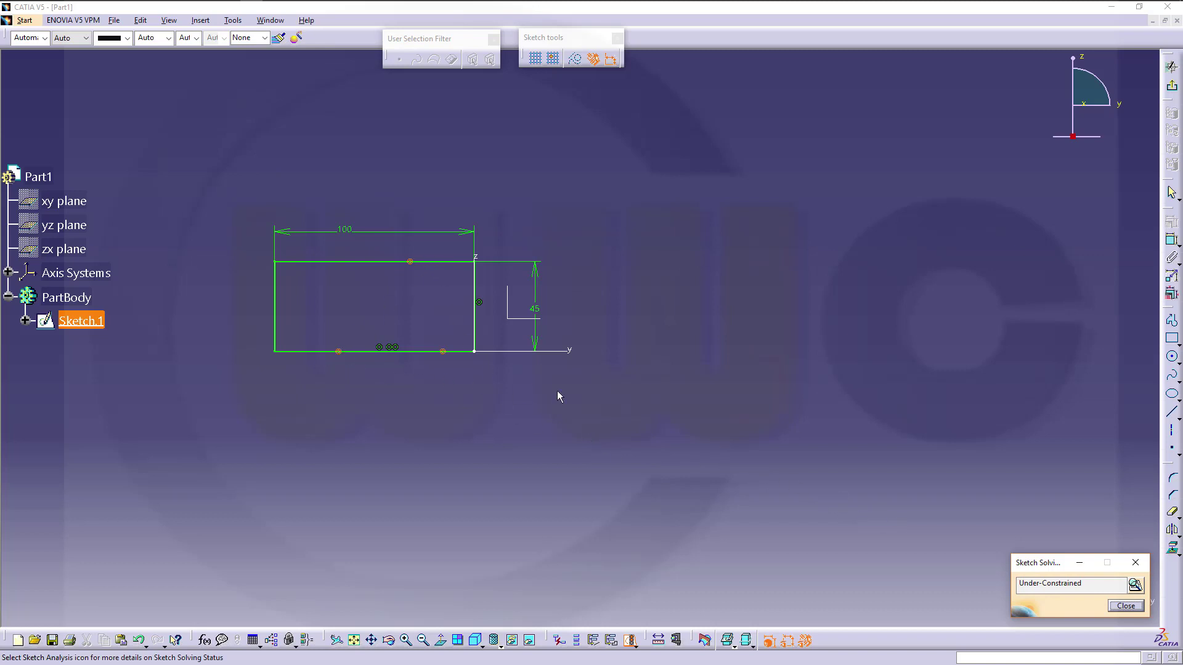
Step: Launch Sketch Analysis, sort diagnostics by Status, and find the isolated Line.11 on Geometry
left_click(1135, 586)
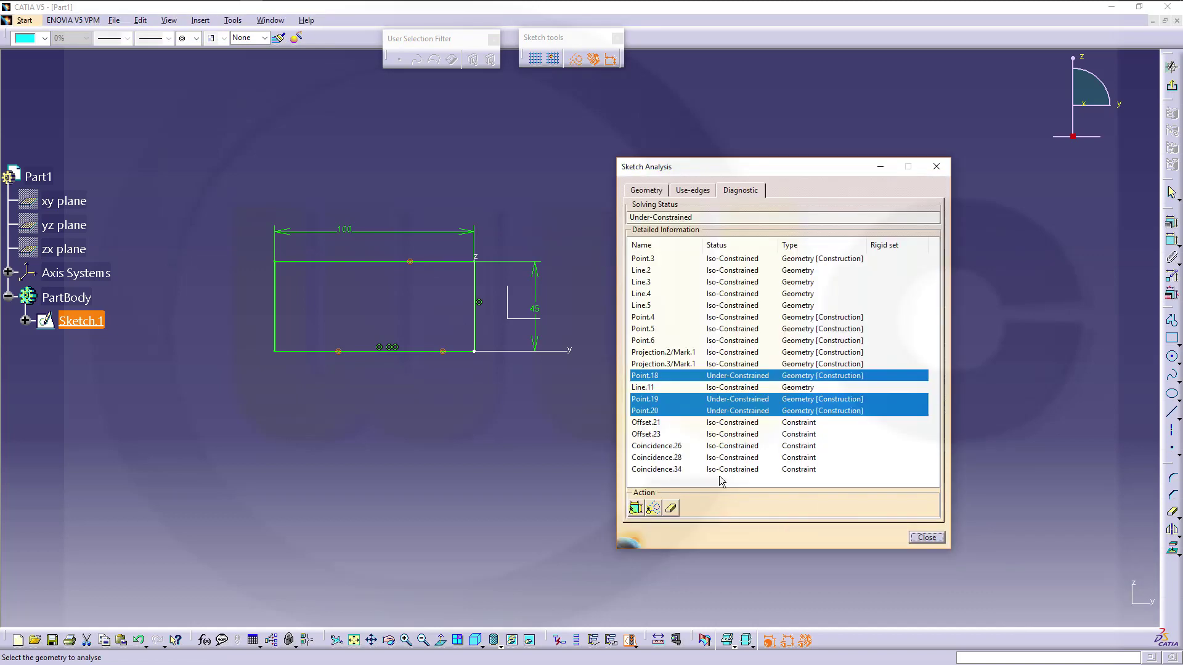
left_click_drag(950, 263, 1094, 279)
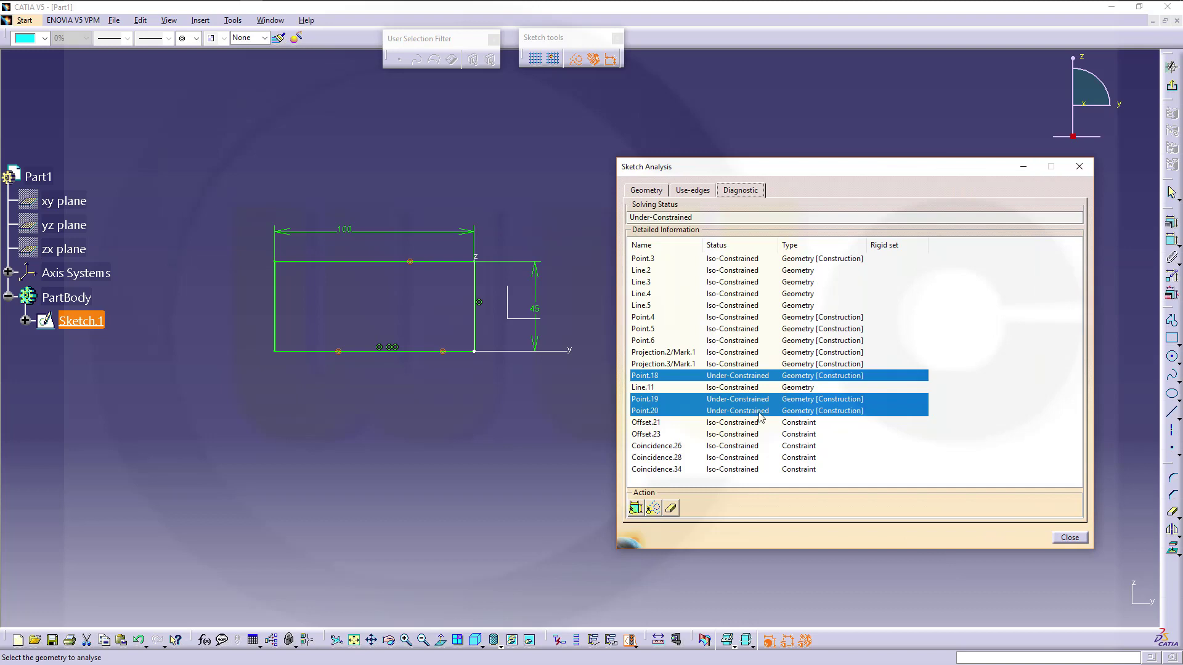
left_click(722, 248)
left_click(722, 250)
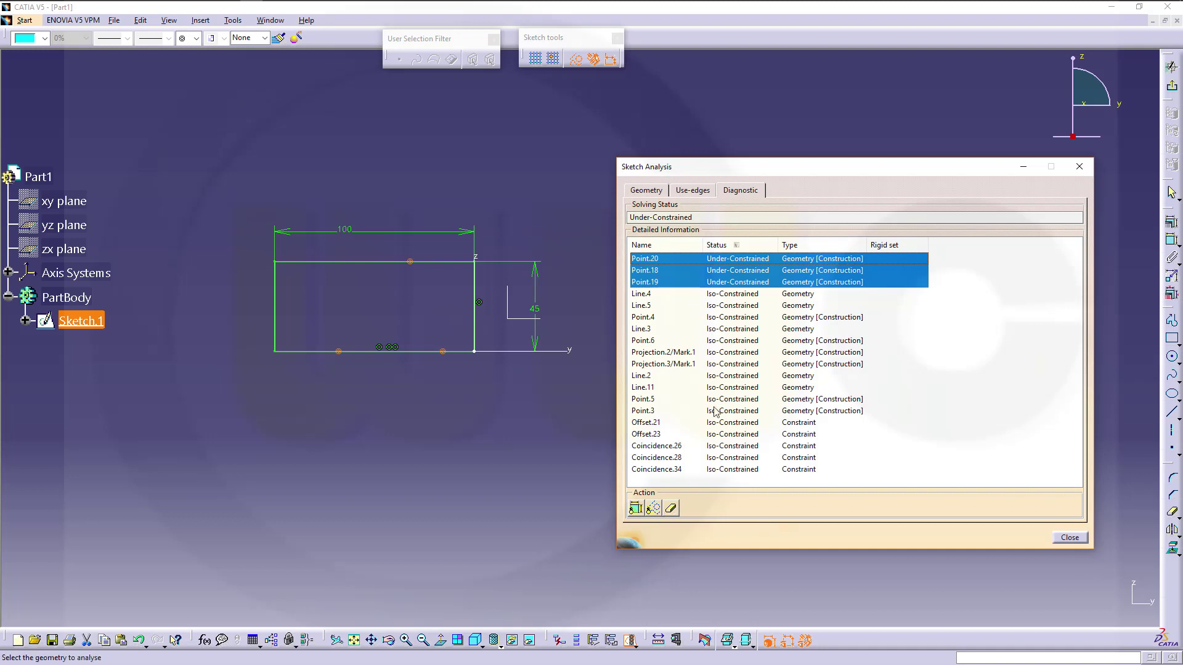
left_click(646, 192)
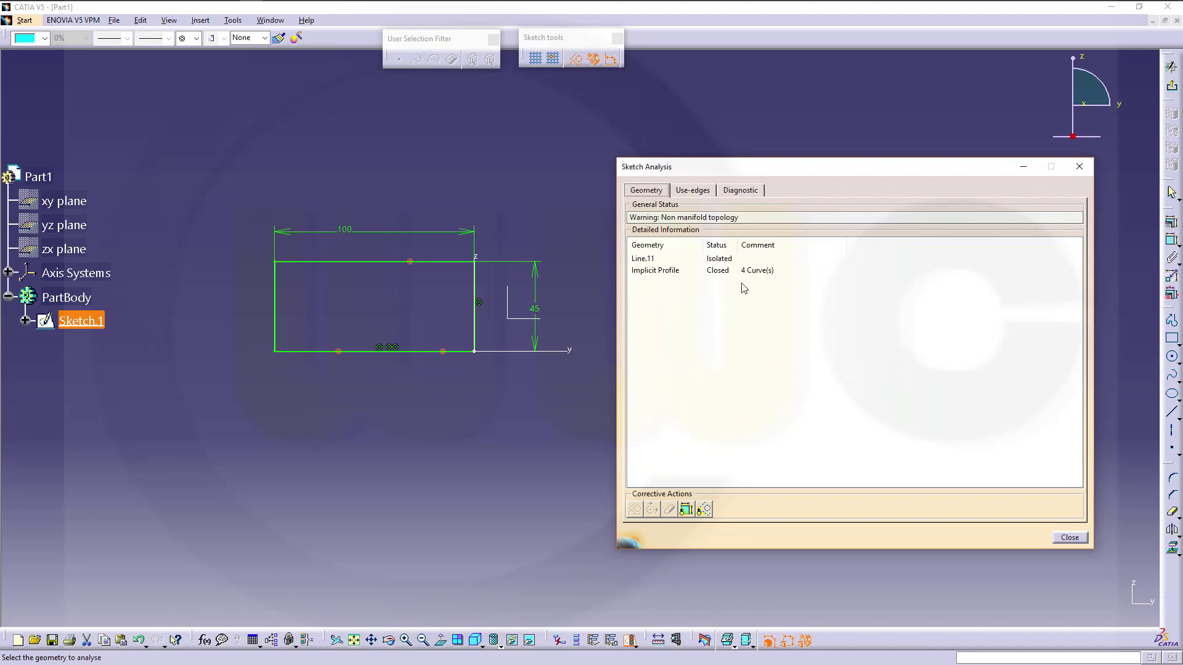
Step: Delete the isolated Line.11 and return to the Diagnostic list showing Point.18 under-constrained
left_click(660, 275)
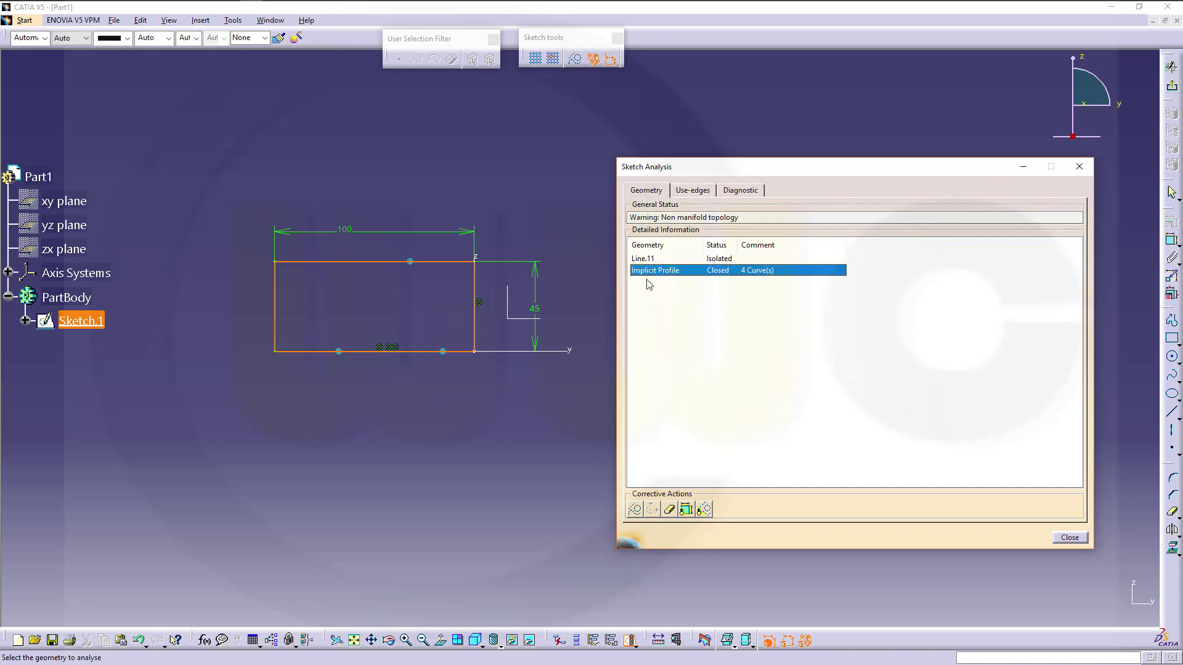
left_click(646, 259)
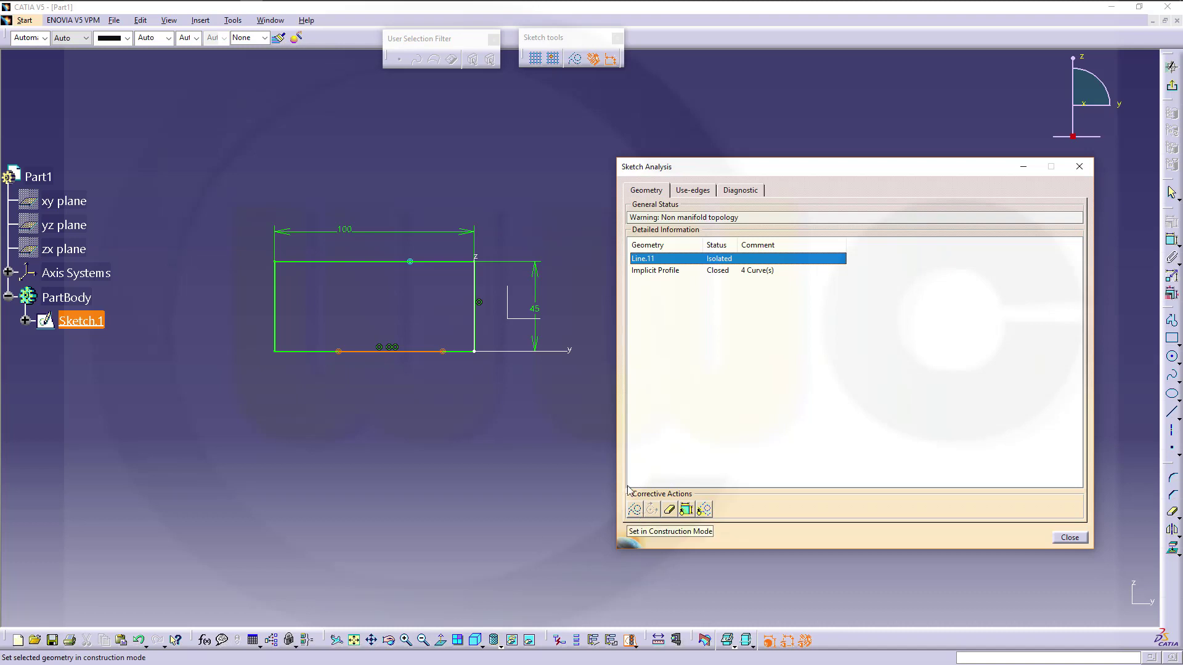
left_click(669, 511)
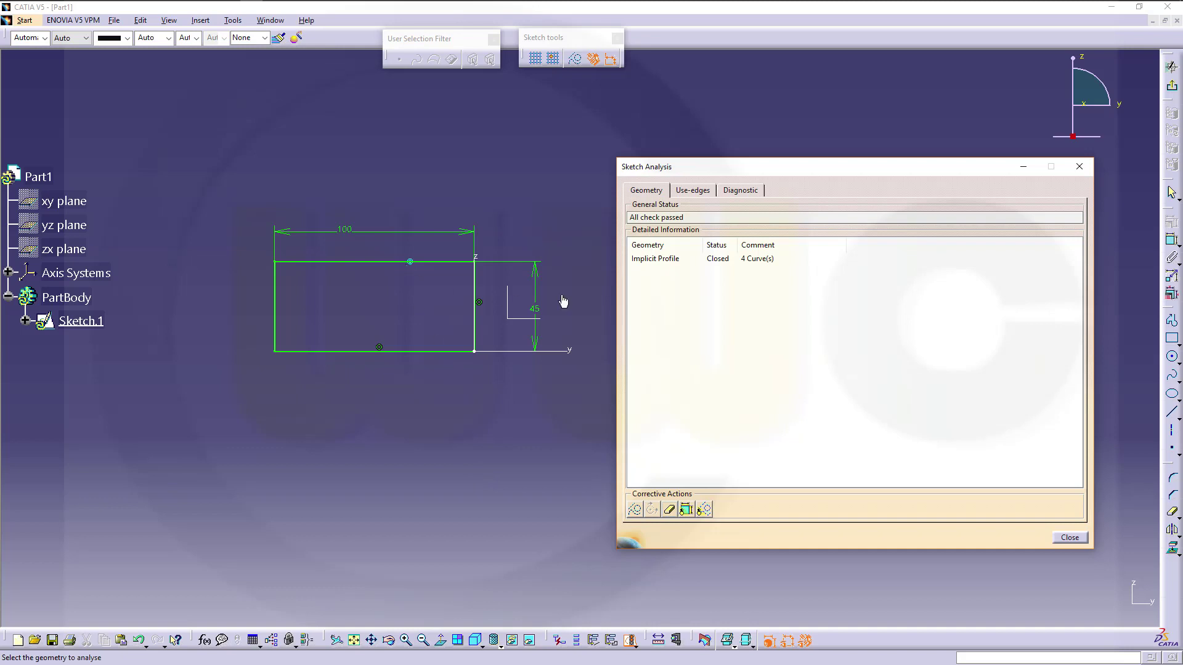
left_click(740, 190)
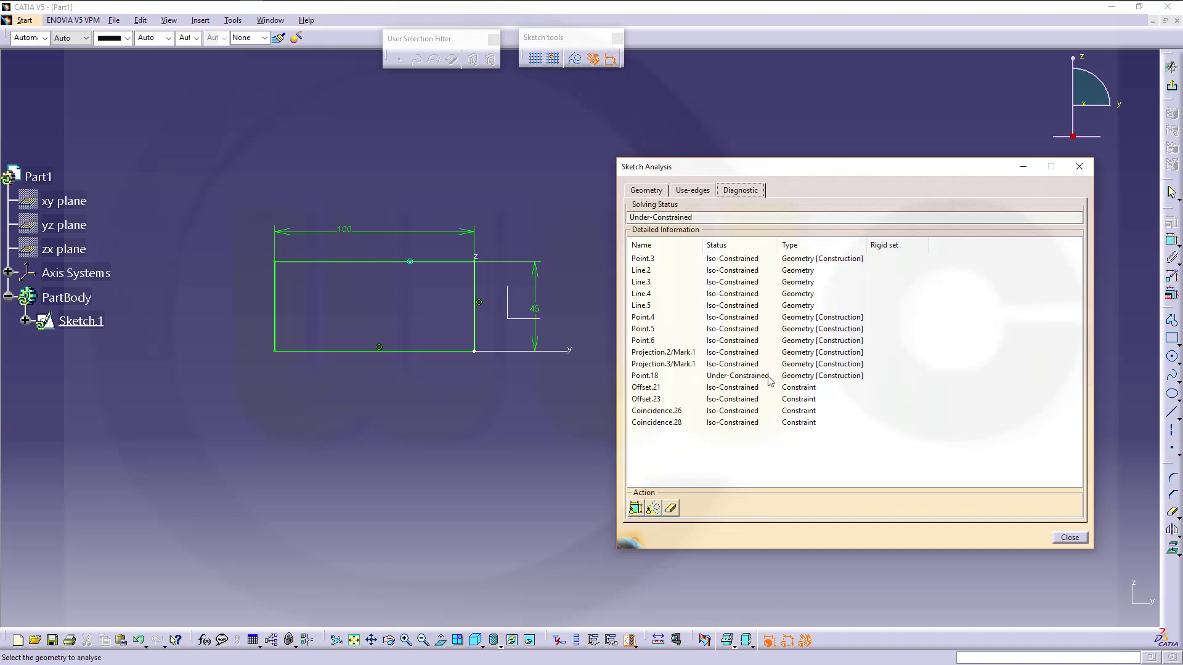
Step: Delete the under-constrained Point.18 from the Diagnostic list
left_click(719, 381)
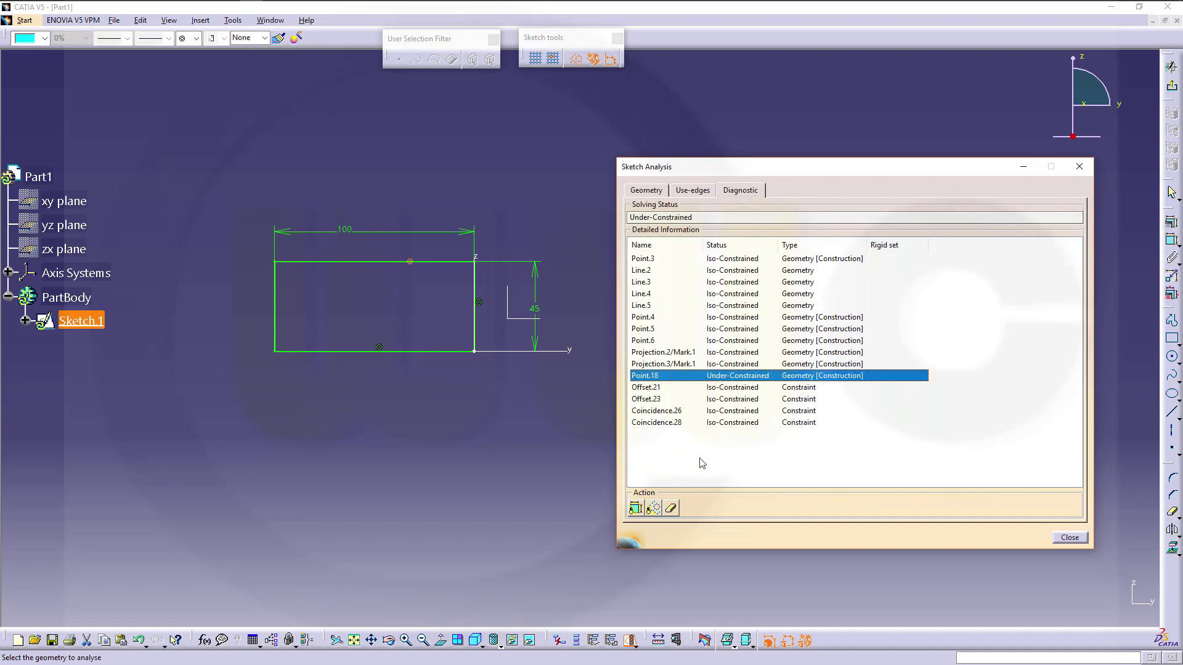
left_click(672, 508)
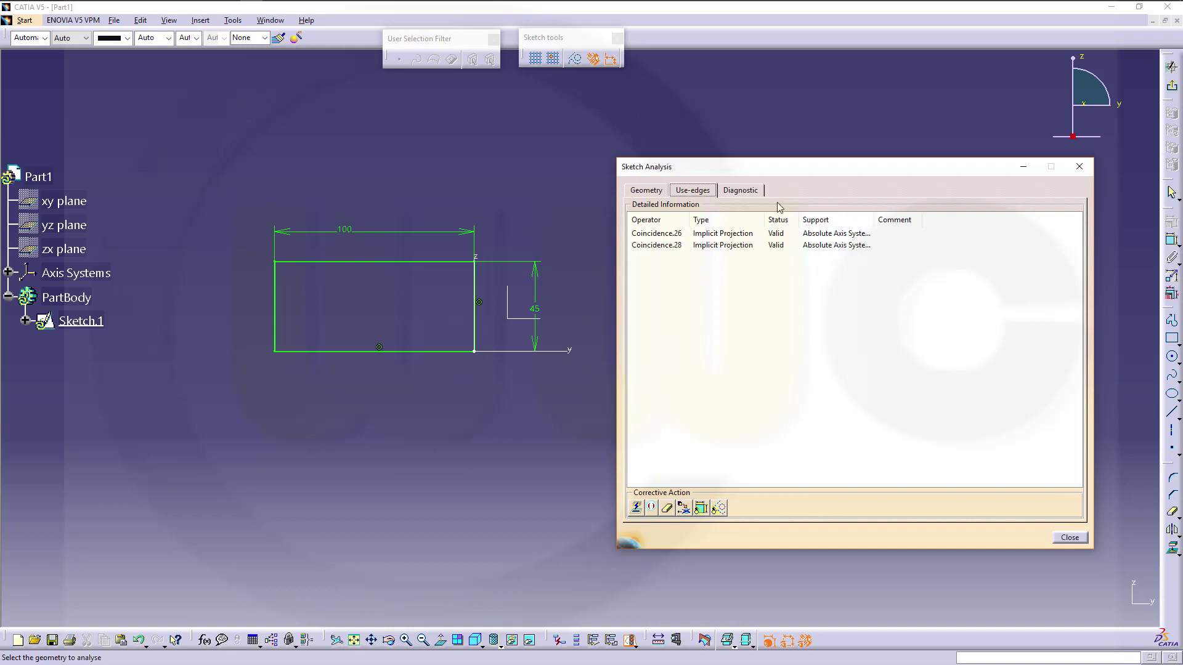
Step: Widen the Status and Support columns and inspect Coincidence.28 and Coincidence.26 on Use-edges
left_click_drag(799, 220, 837, 220)
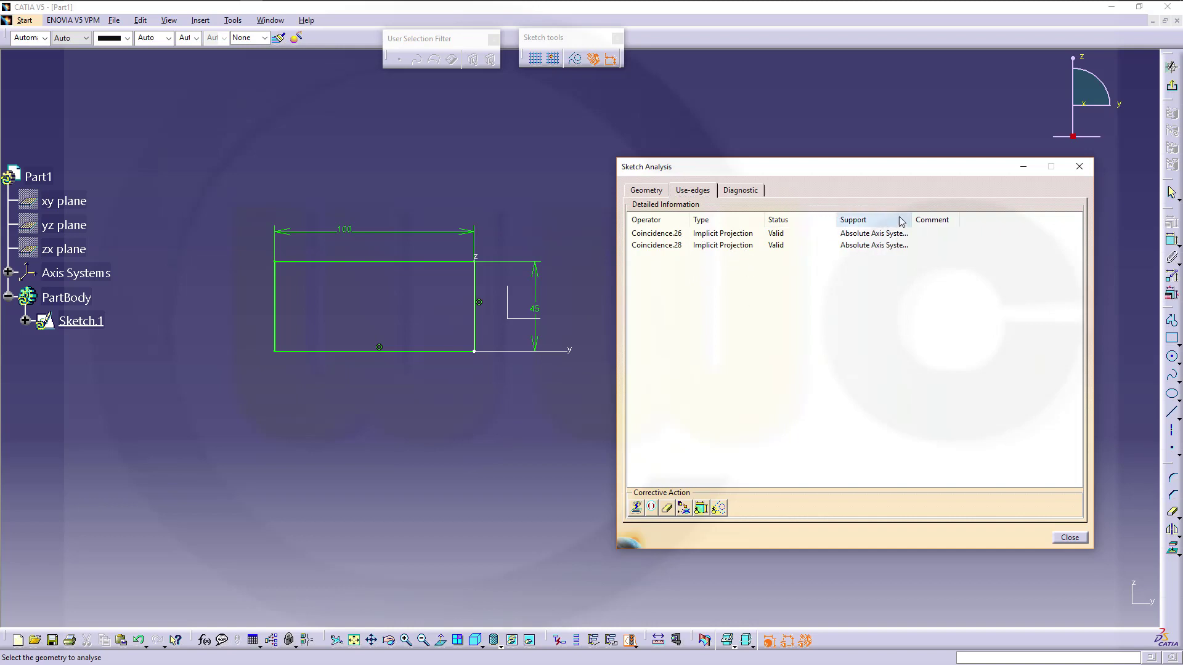
left_click_drag(911, 220, 990, 220)
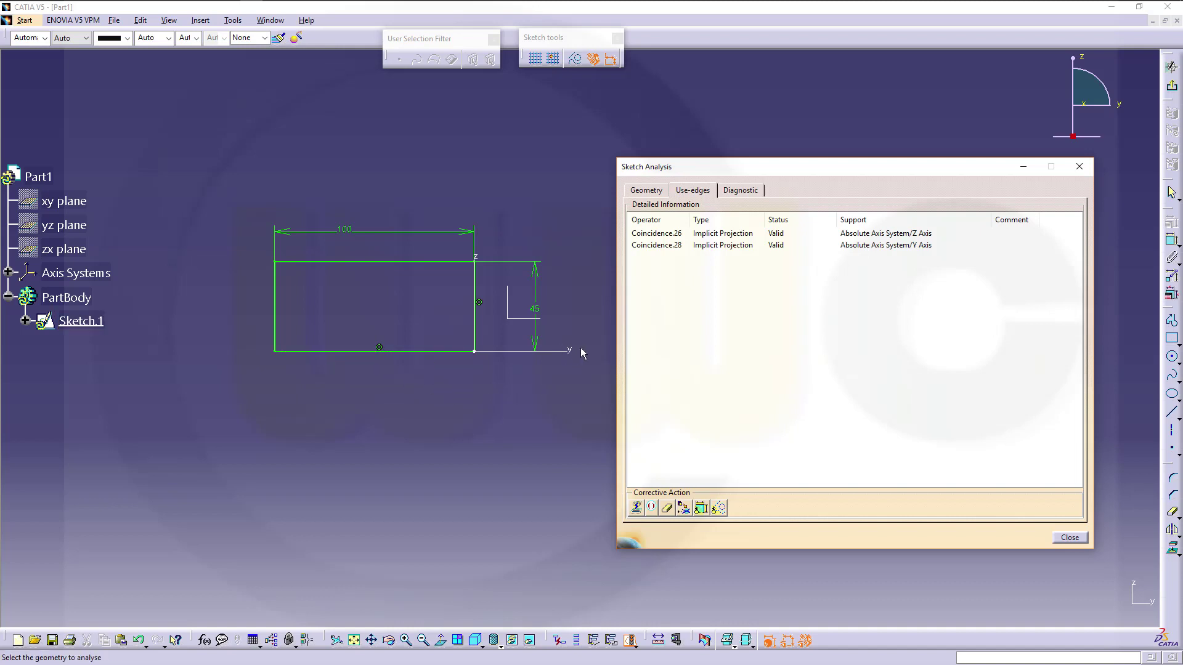
left_click(856, 245)
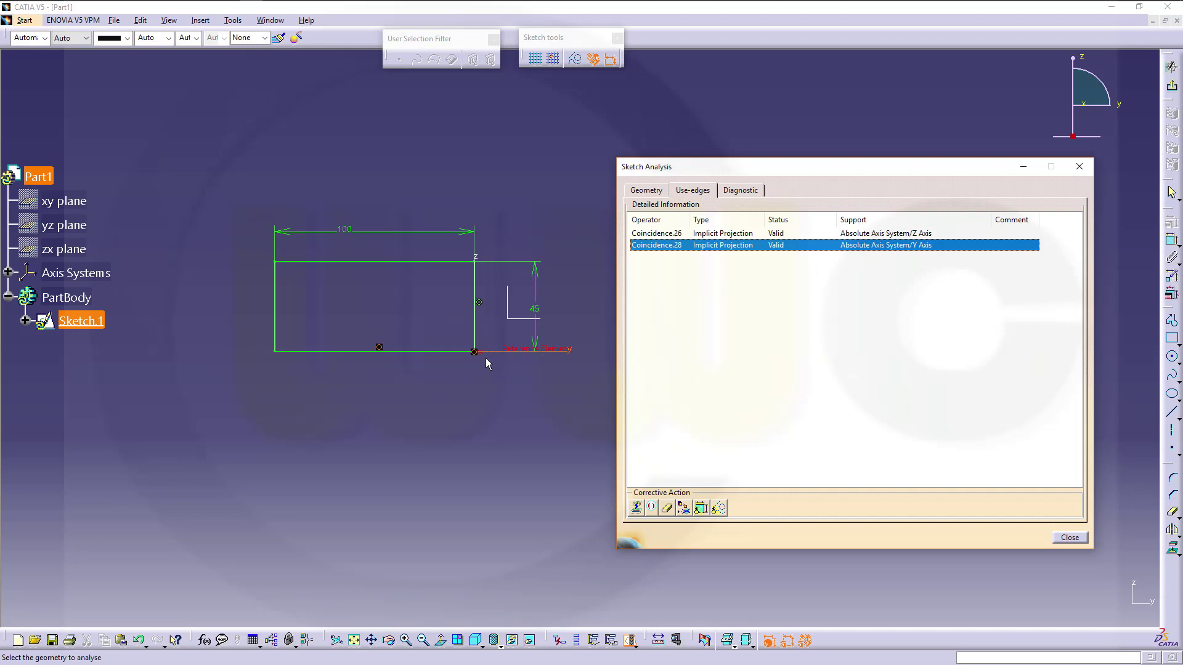
left_click(773, 238)
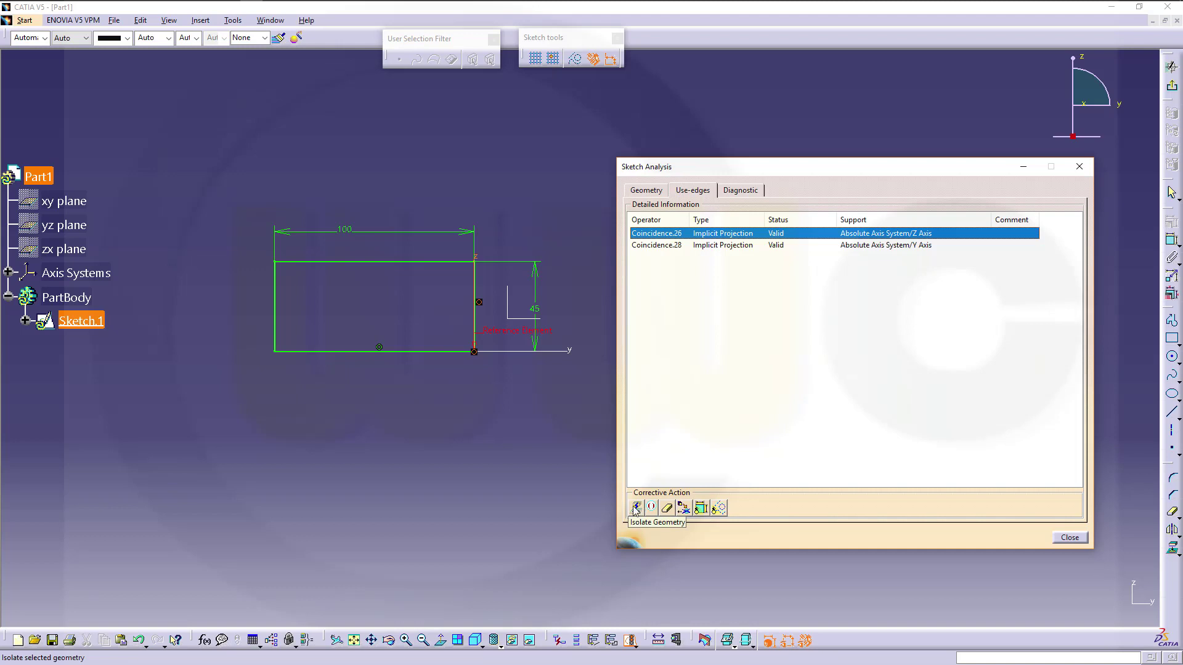
Step: Cycle through the Geometry, Use-edges and Diagnostic tabs to review the analysis results
left_click(646, 191)
left_click(692, 191)
left_click(740, 191)
left_click(651, 192)
left_click(691, 191)
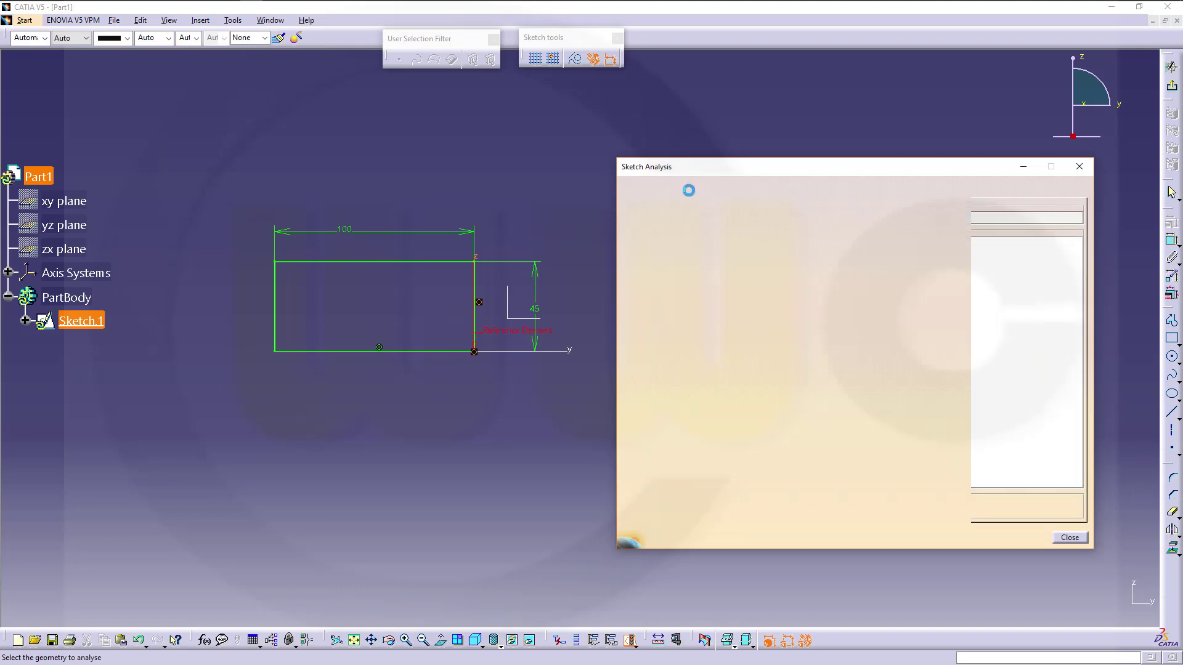
Step: Review the Diagnostic, Use-edges and Geometry tabs, confirming Iso-Constrained and All check passed
left_click(740, 191)
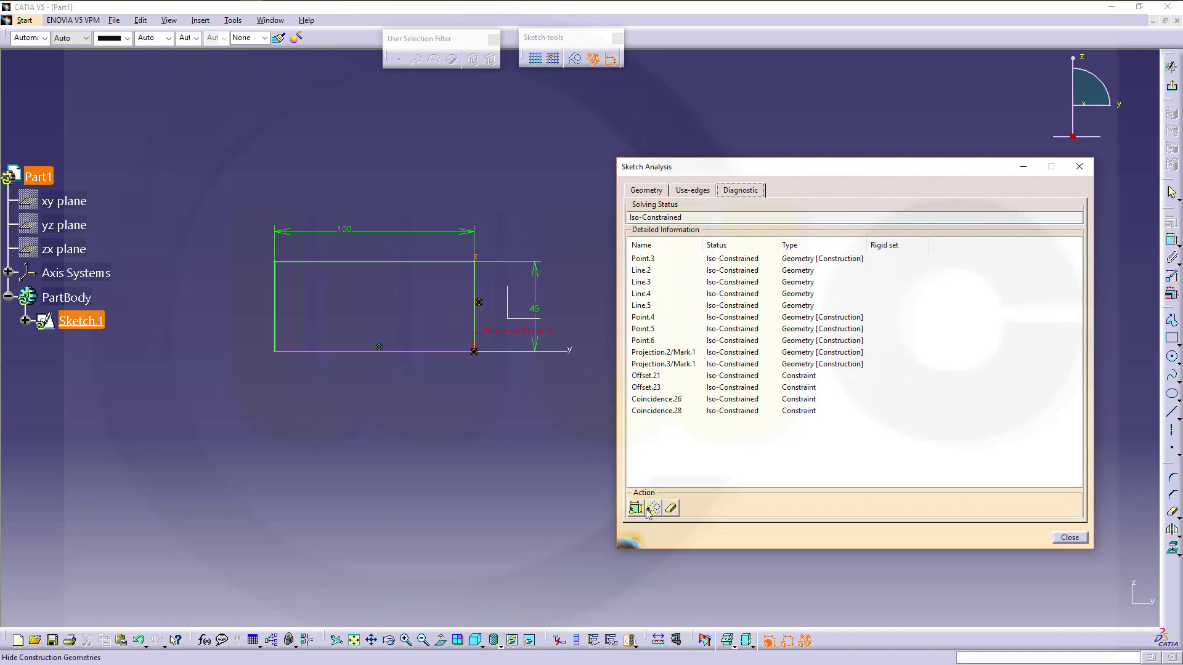
left_click(692, 190)
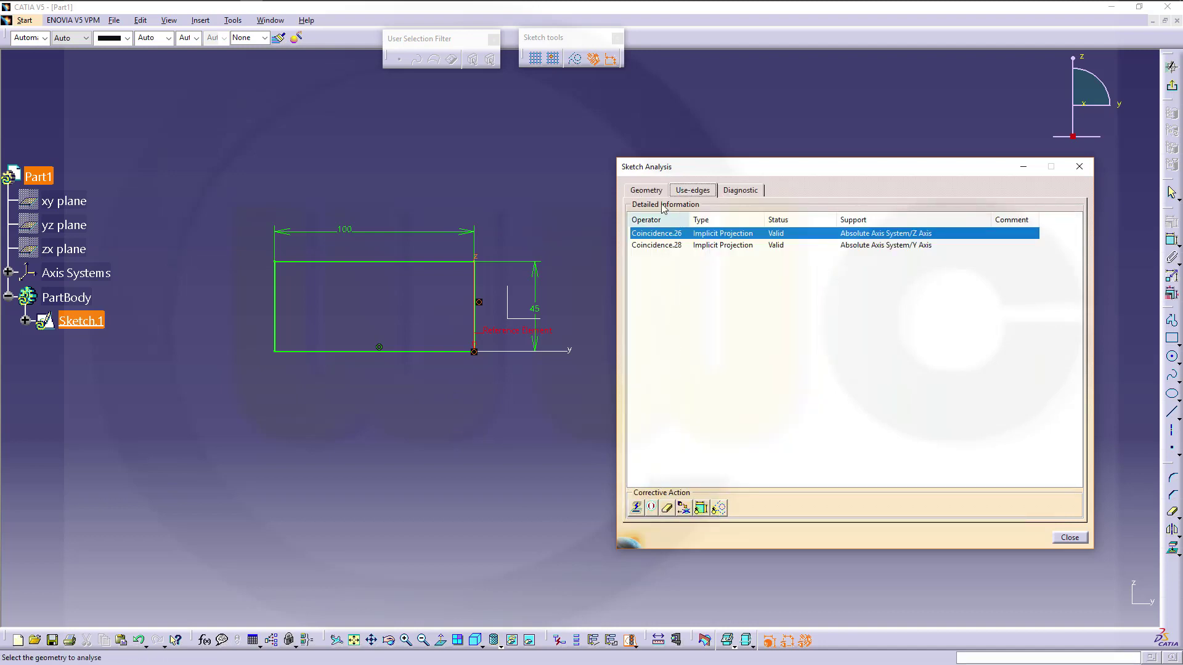
left_click(645, 191)
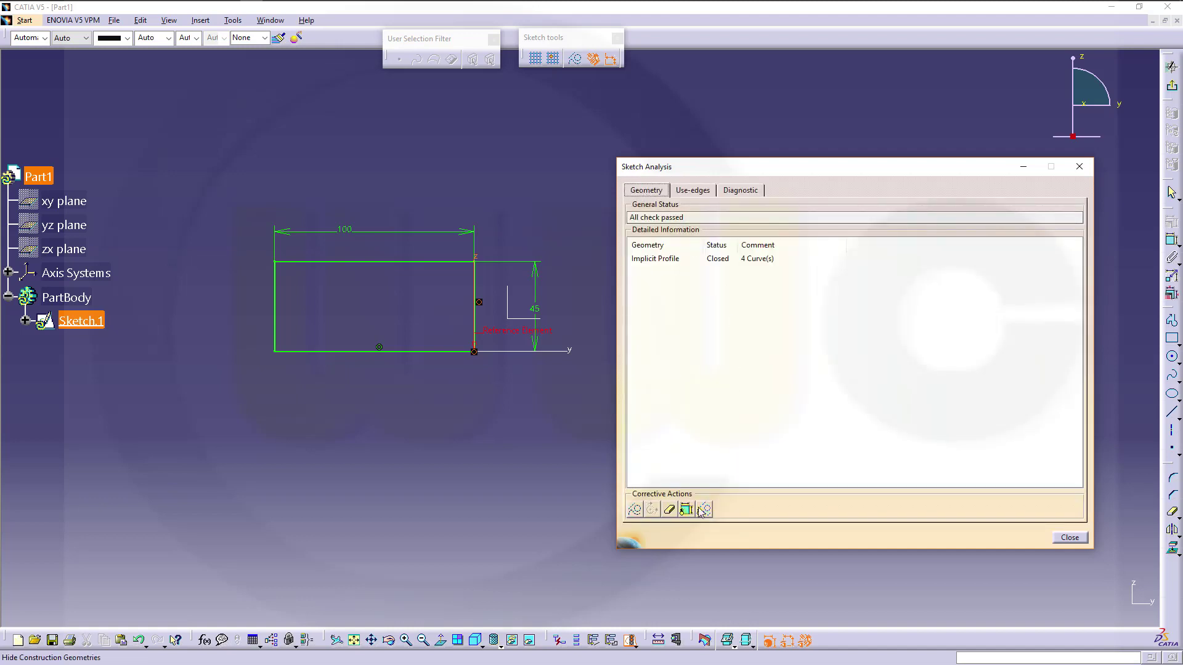
Step: Close the Sketch Analysis dialog
left_click(1082, 539)
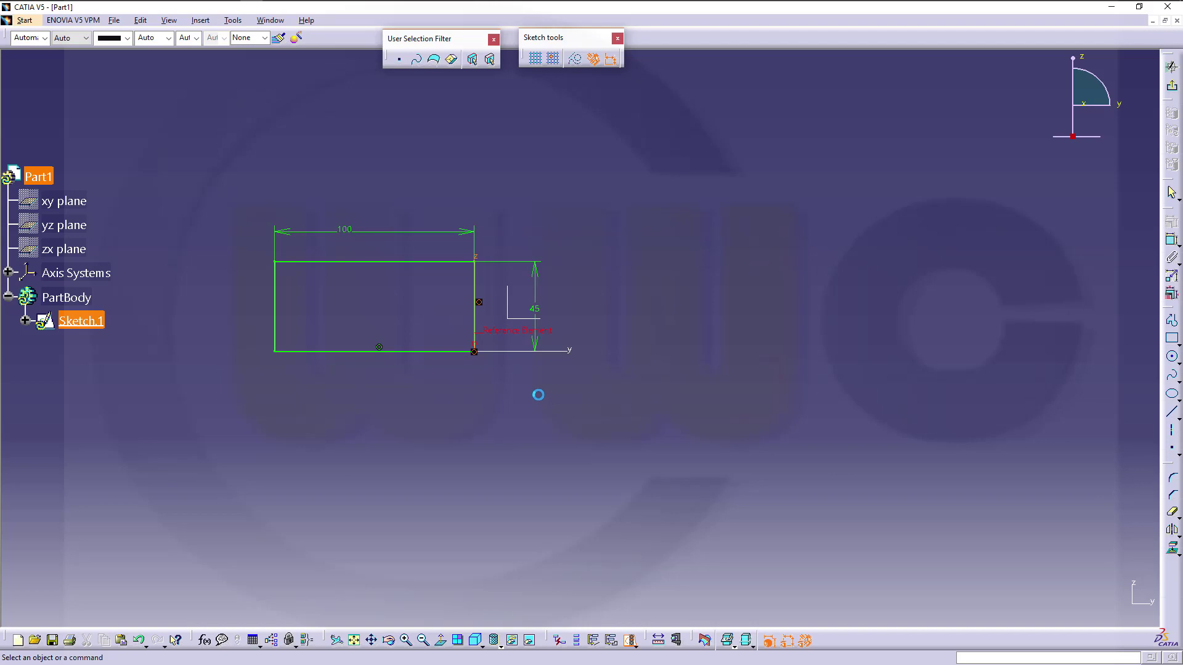